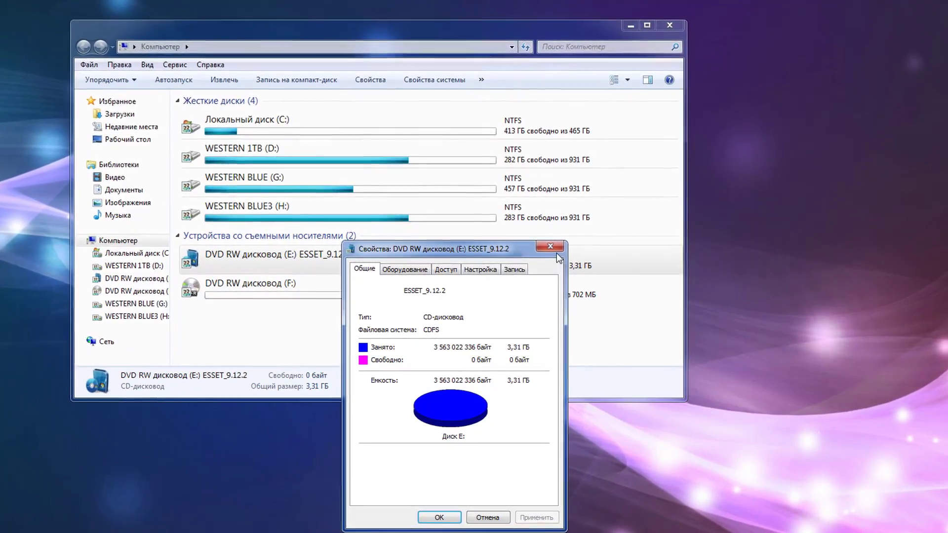
Step: Close the disc properties and check the XTremeCDv4.06.14 source disc in drive E and the blank disc in drive F
click(551, 244)
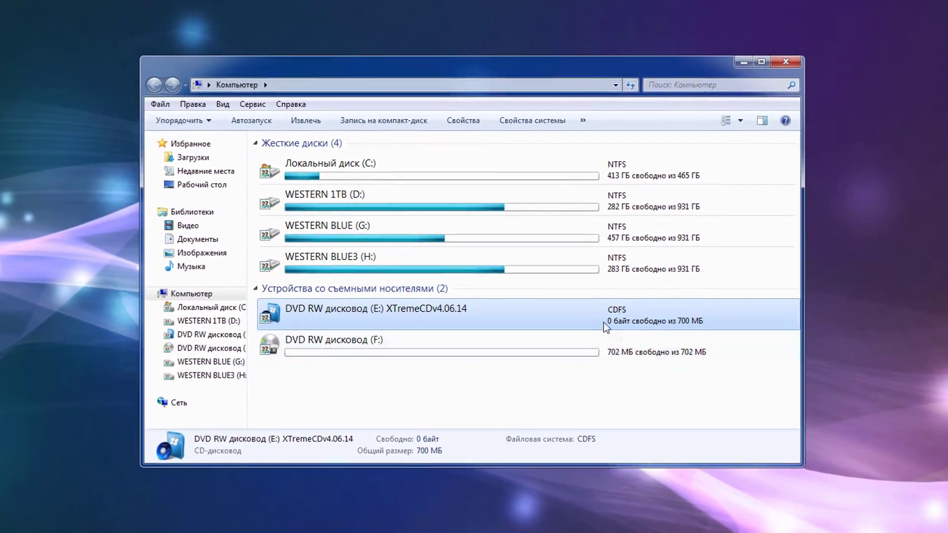
click(444, 368)
click(395, 336)
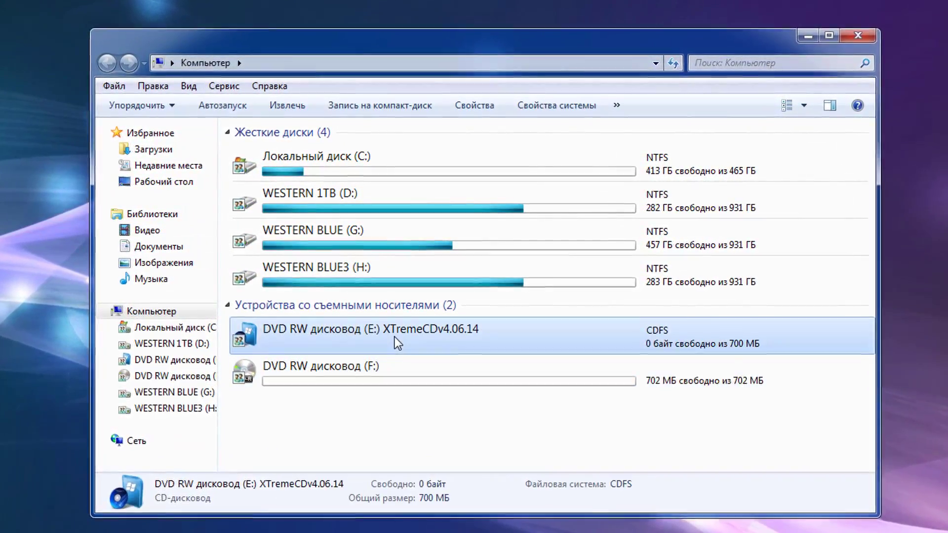
click(307, 401)
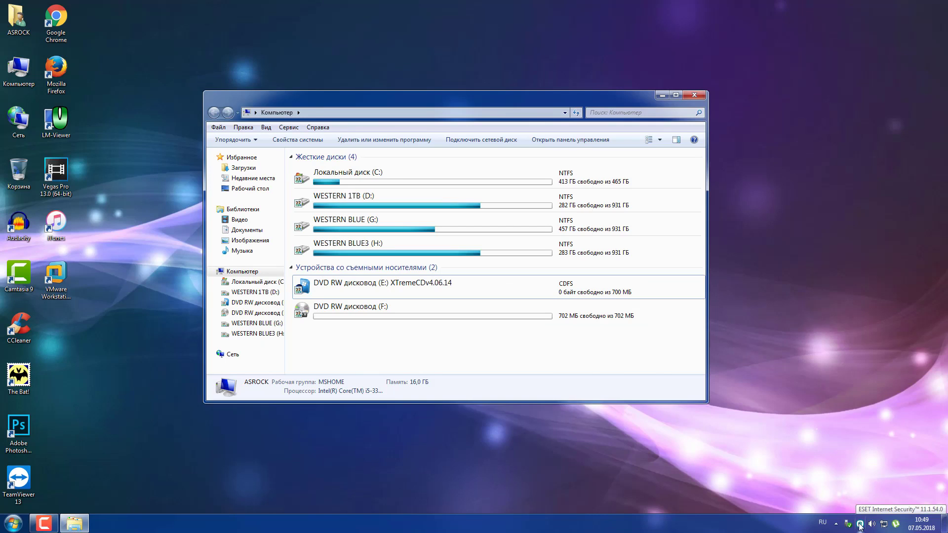
Step: Pause ESET Internet Security's virus and spyware protection for 10 minutes, then minimize its window and dismiss the alert
right_click(860, 526)
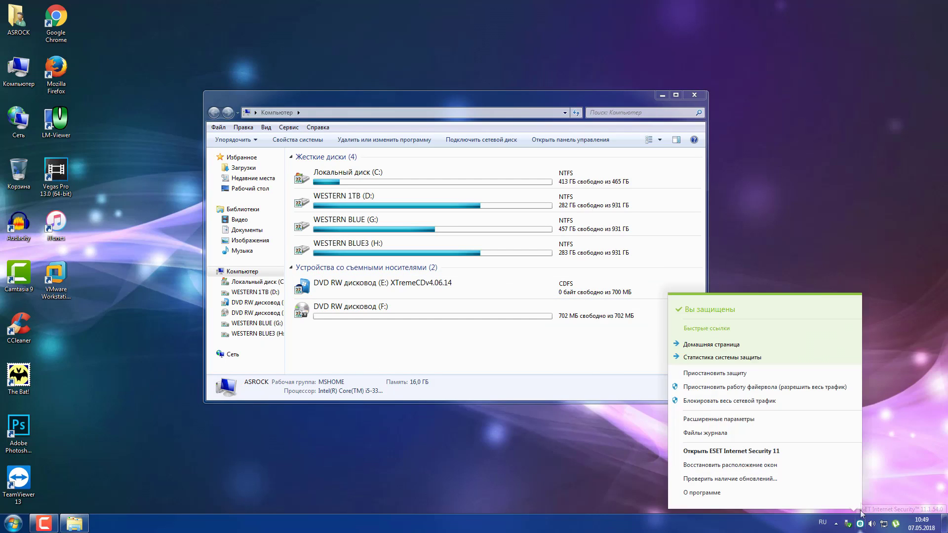
click(714, 374)
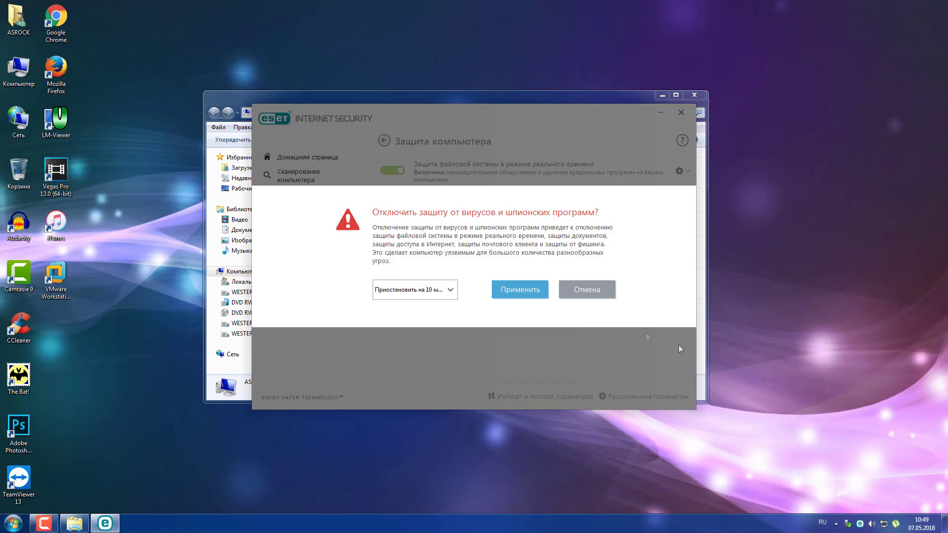
click(512, 292)
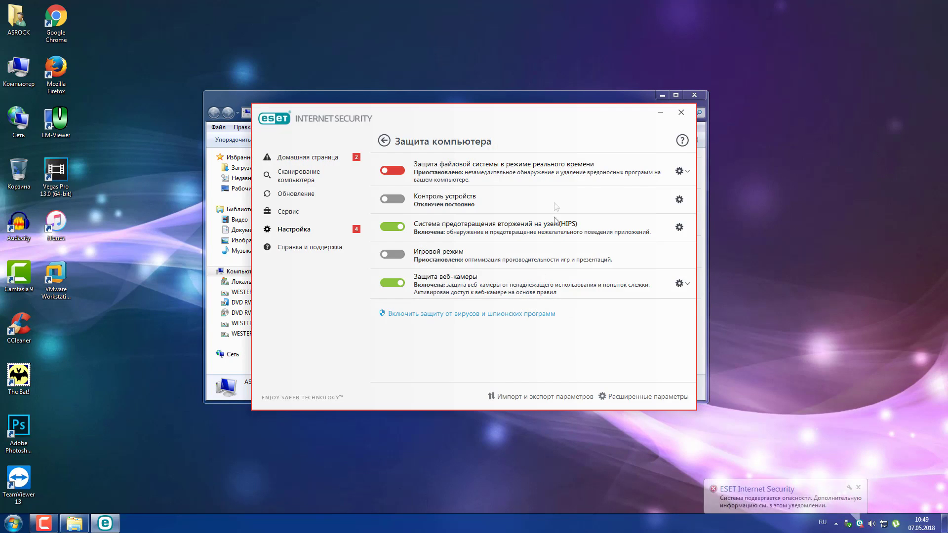
click(662, 112)
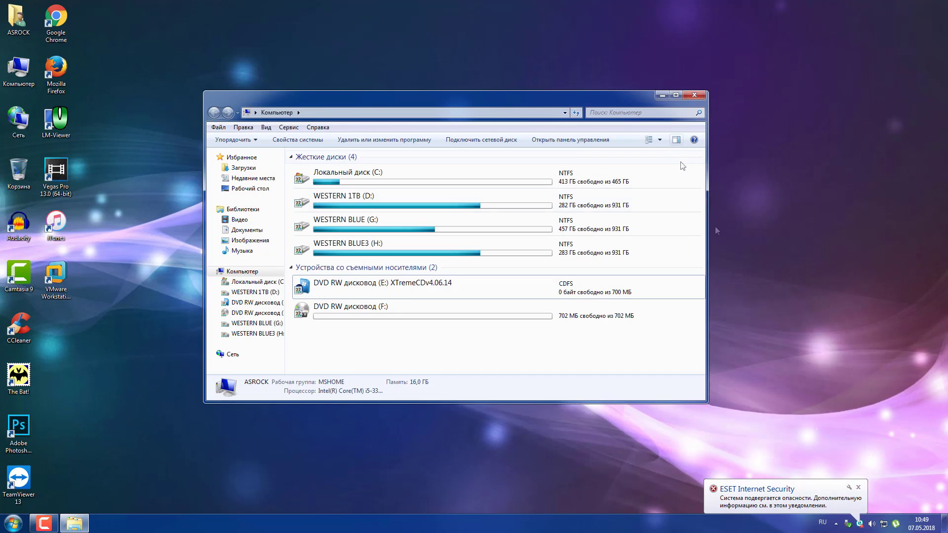
click(858, 489)
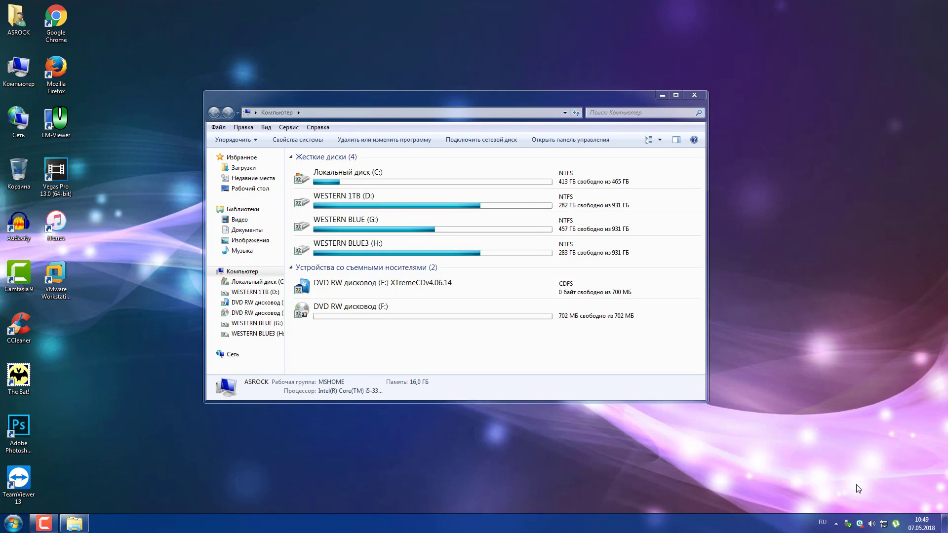
Step: Exit µTorrent running in the background and confirm closing it
right_click(860, 525)
click(903, 518)
right_click(897, 527)
click(849, 513)
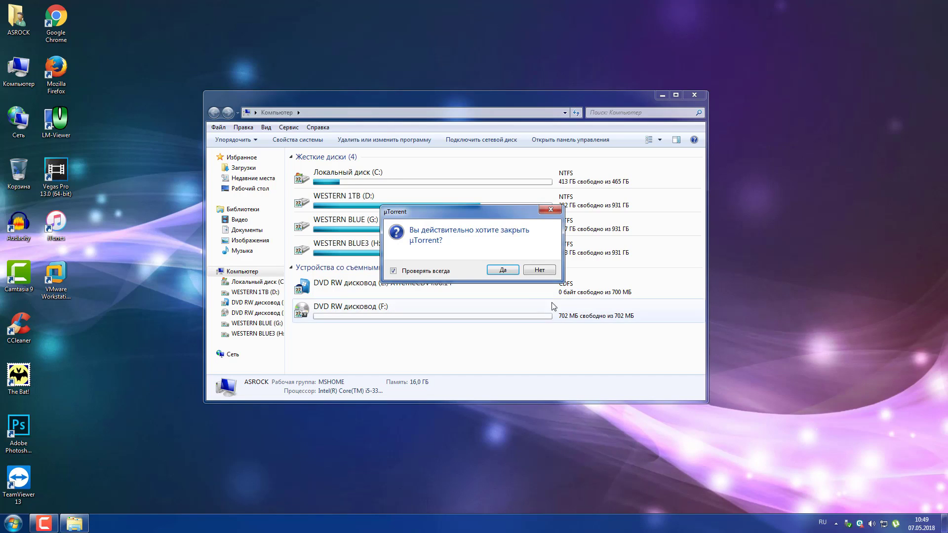
click(508, 274)
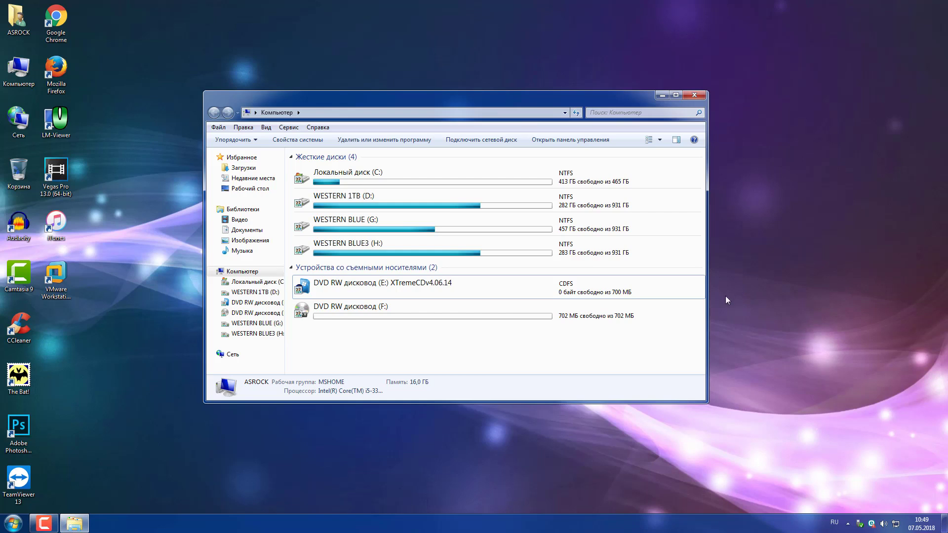
Step: Start a Nero 2018 disc copy of the XTremeCDv4.06.14 disc in drive E
click(570, 291)
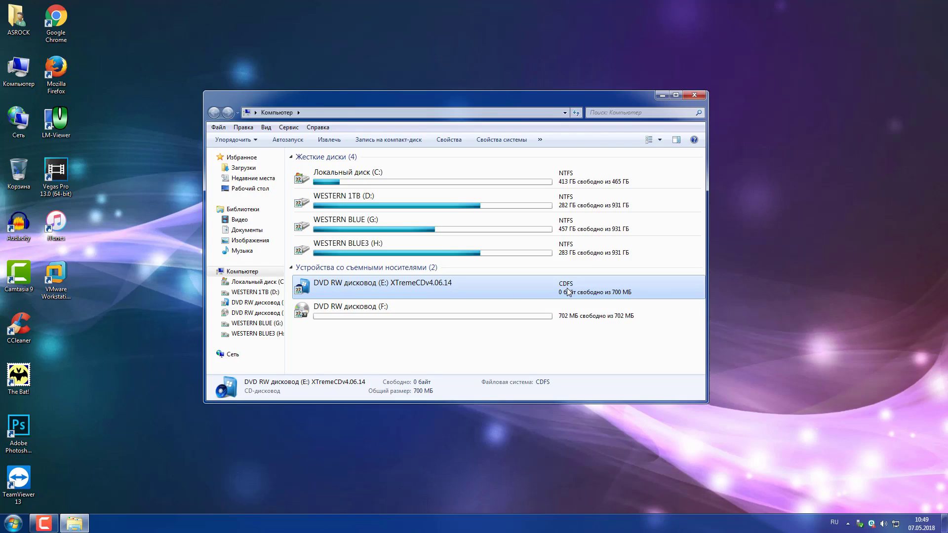
right_click(568, 291)
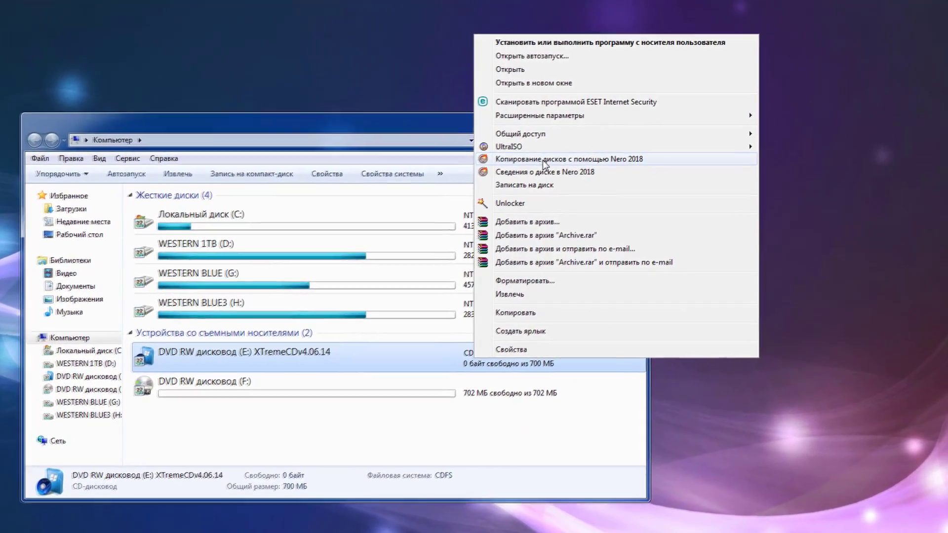
mouse_move(552, 141)
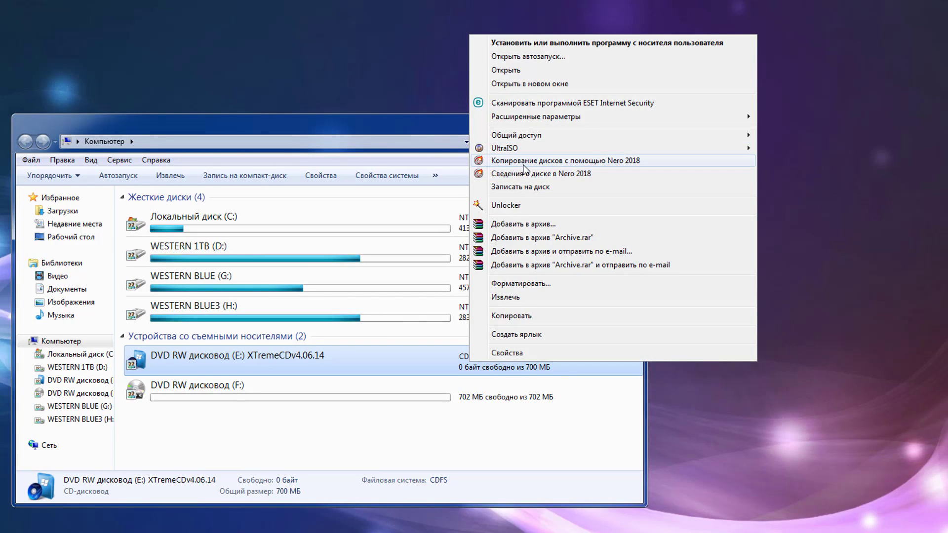
click(523, 164)
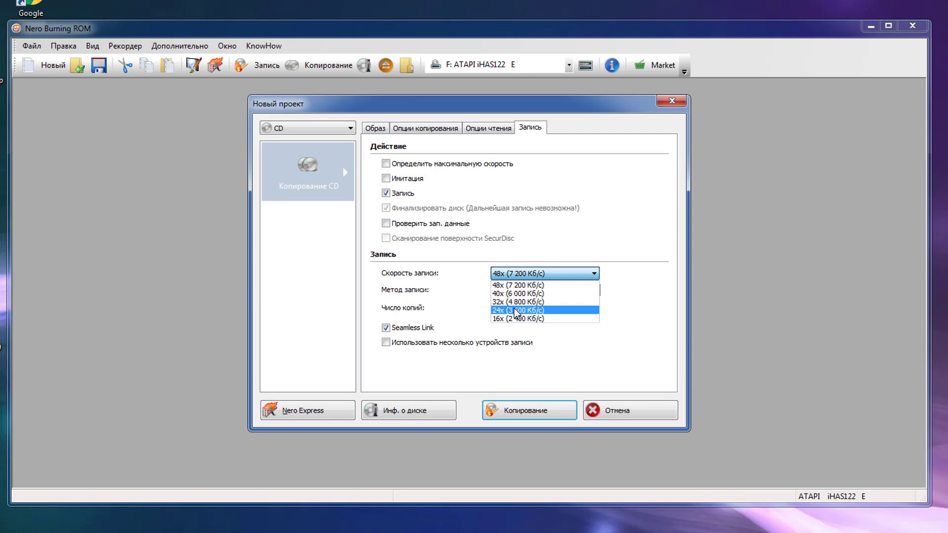
Step: Set the write speed for the CD copy to 24x (3 600 Кб/с)
click(510, 311)
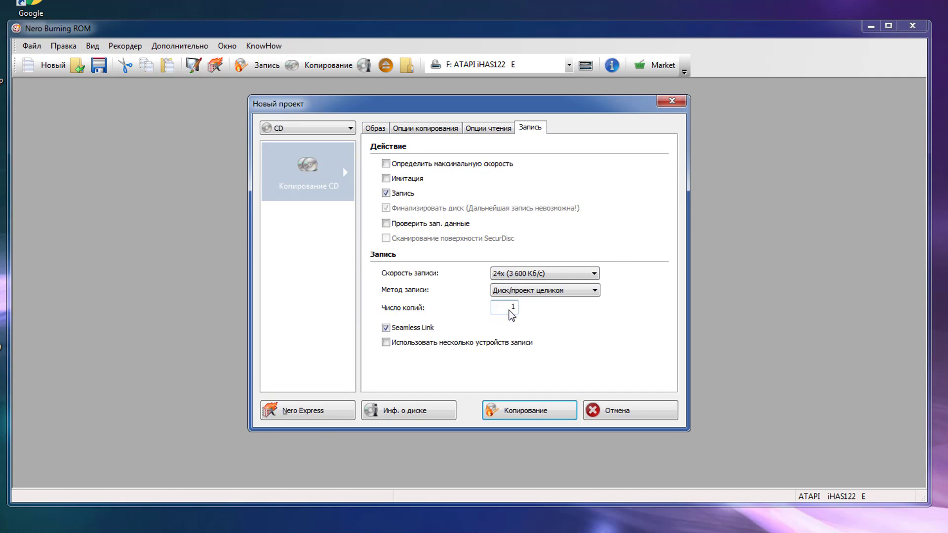
click(493, 278)
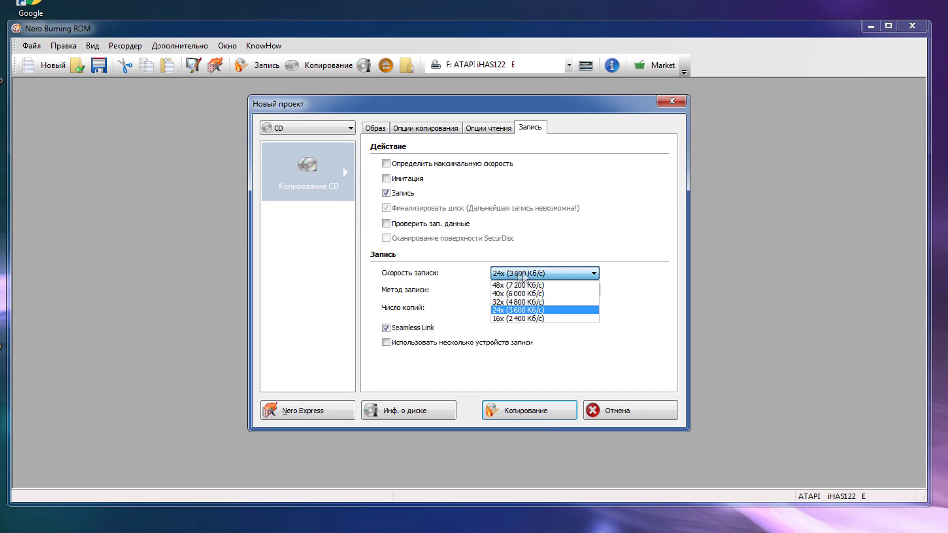
click(536, 311)
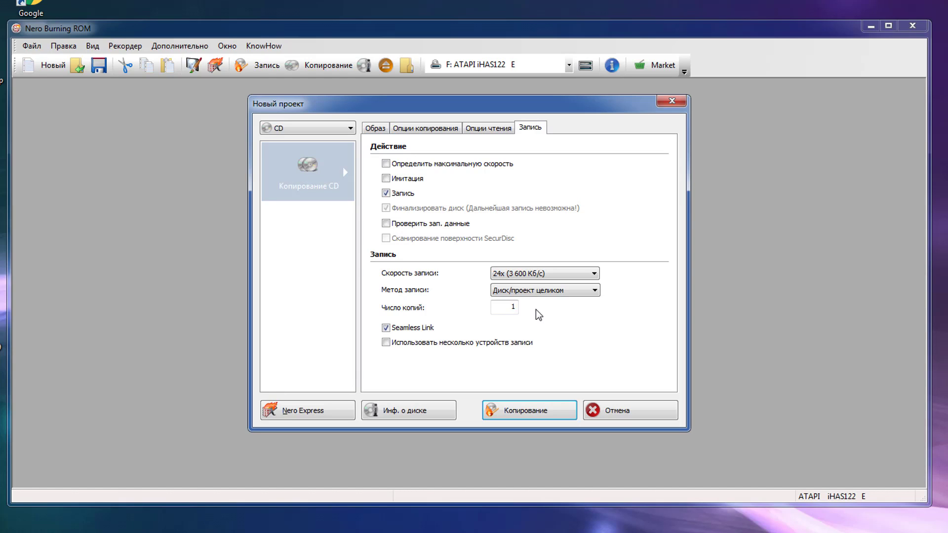
Step: Enable verification of the written data and start copying the CD
click(418, 223)
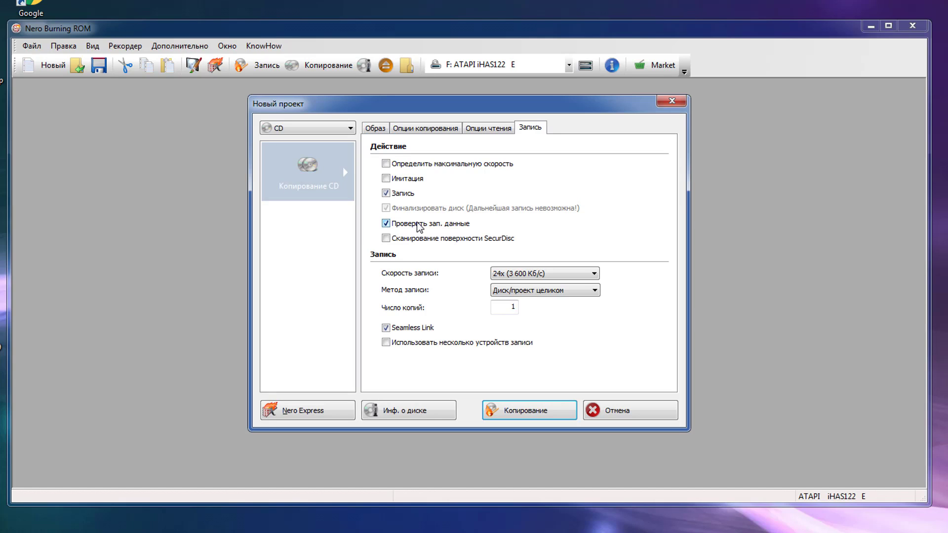
click(391, 228)
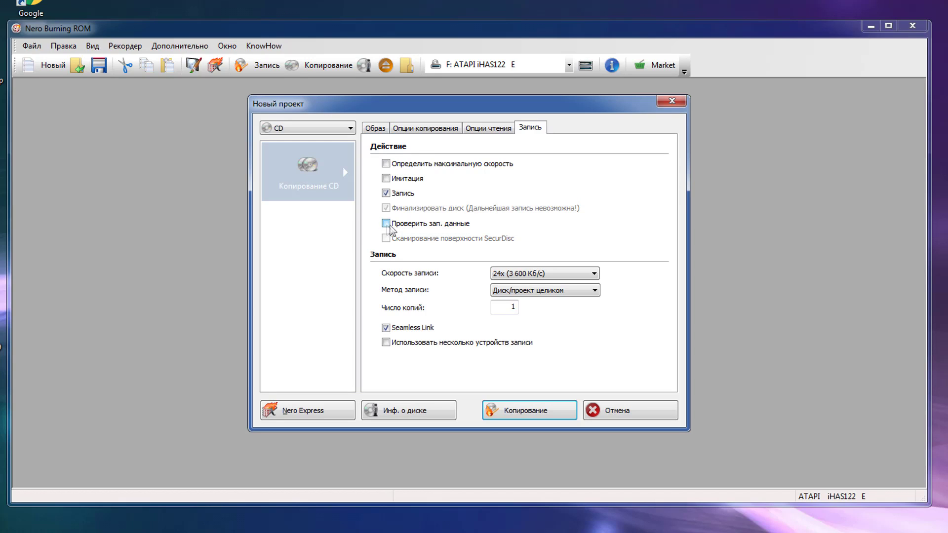
click(388, 230)
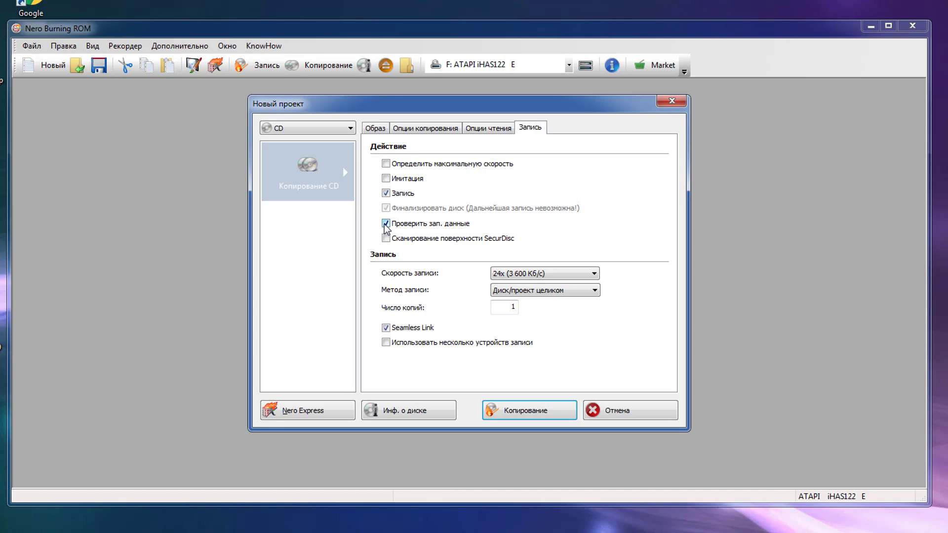
click(546, 414)
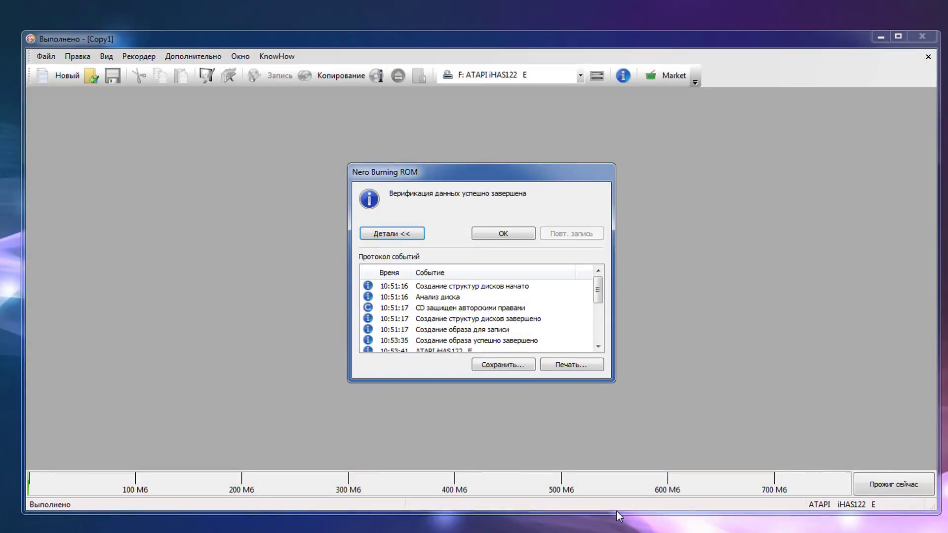
Step: Acknowledge the completed disc verification and close Nero Burning ROM
click(528, 251)
click(502, 234)
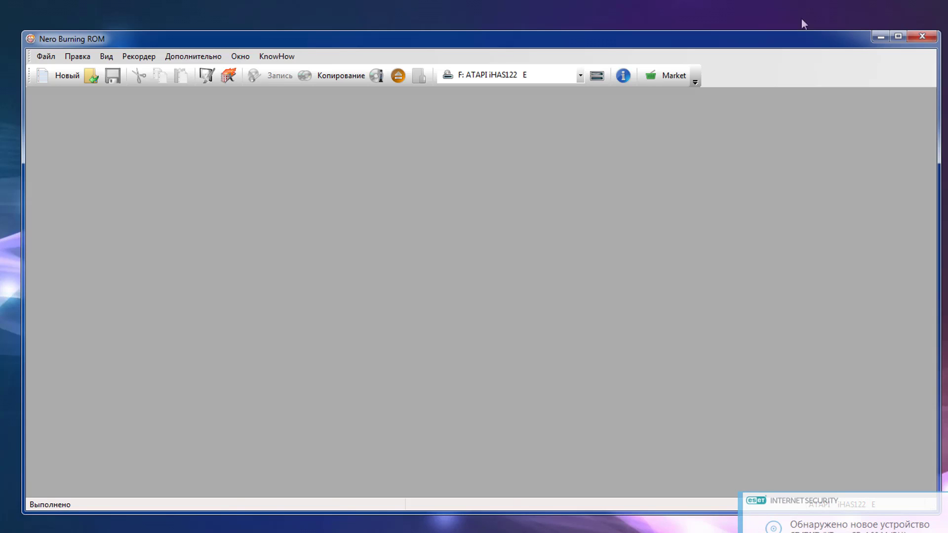
click(922, 39)
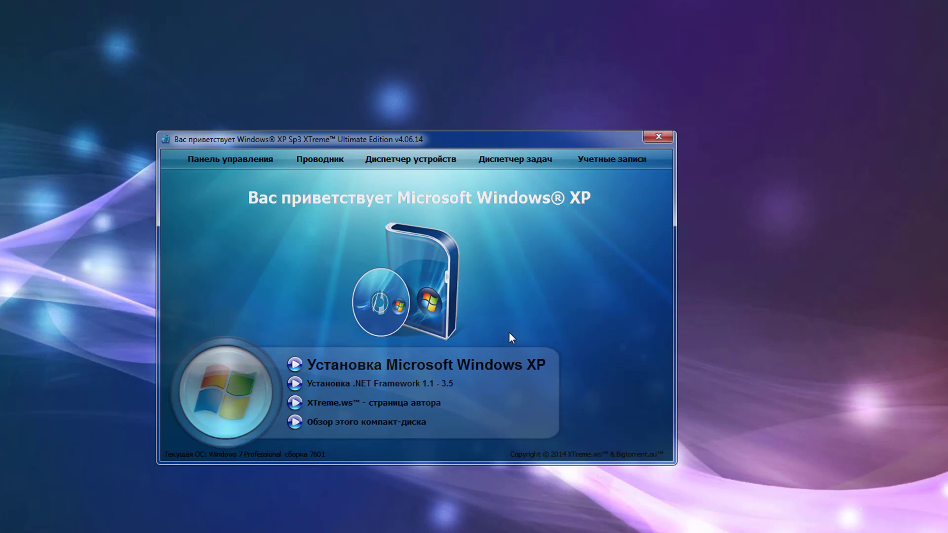
Step: Close the Windows XP disc launcher, cancel its compatibility assistant, and close the Computer window
click(659, 136)
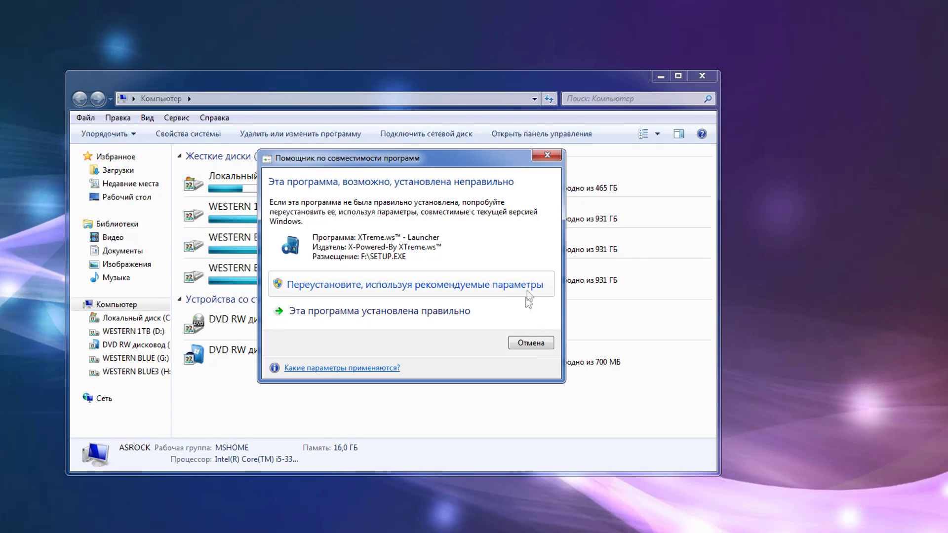
click(531, 344)
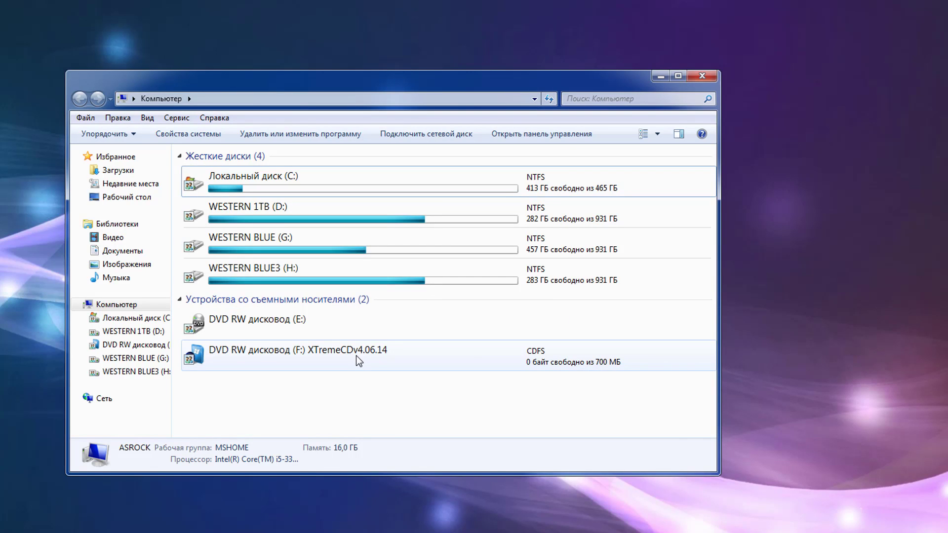
click(338, 327)
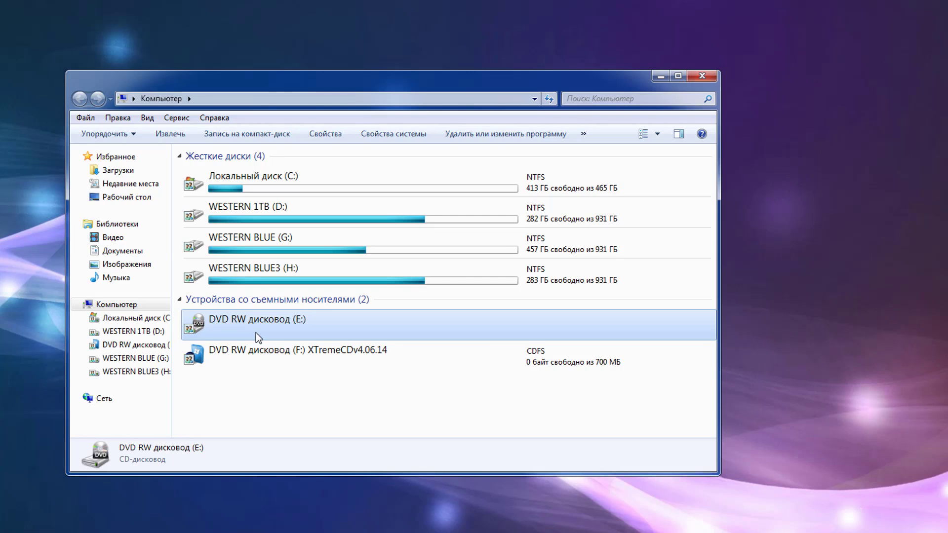
click(715, 80)
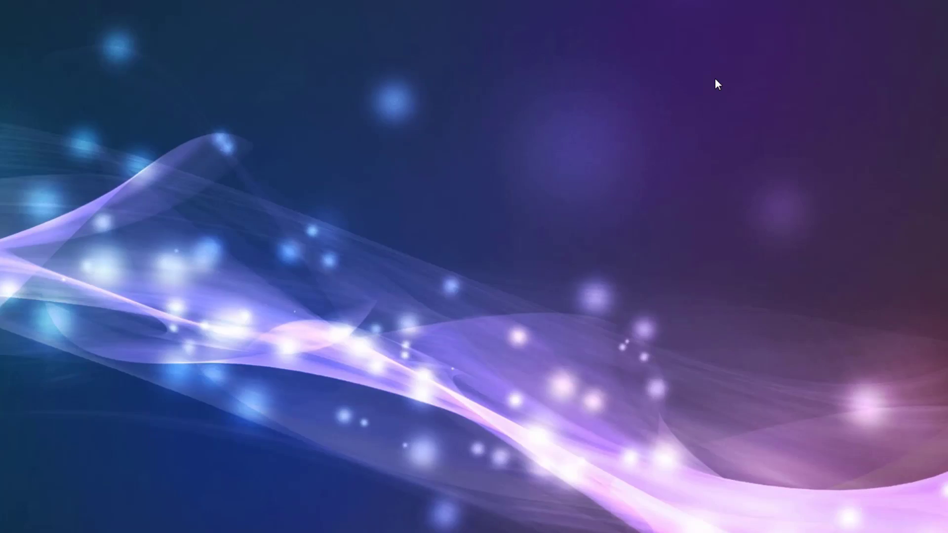